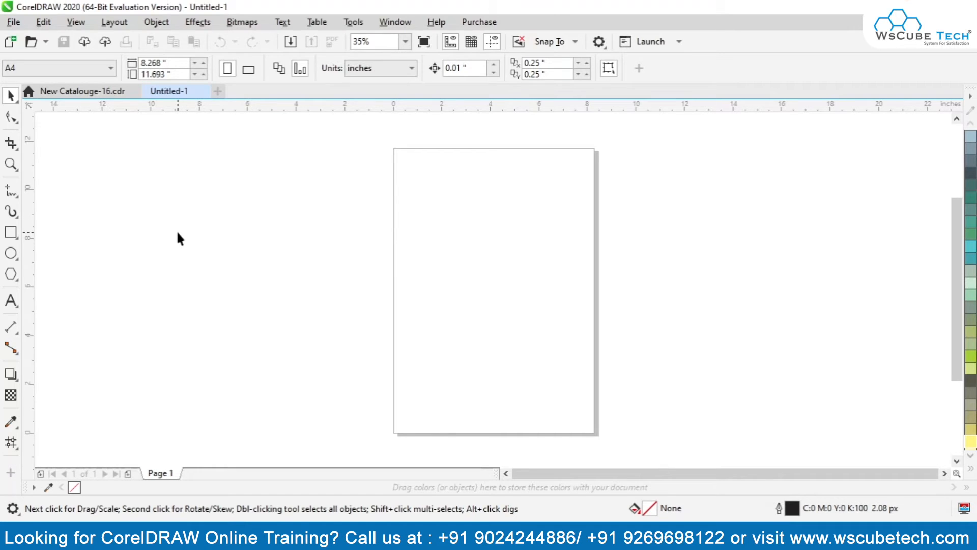
# - Import With Sign.jpg from the Irfan > New Stuff folder and place it centred on the A4 page
pyautogui.hotkey('ctrl', 'i')
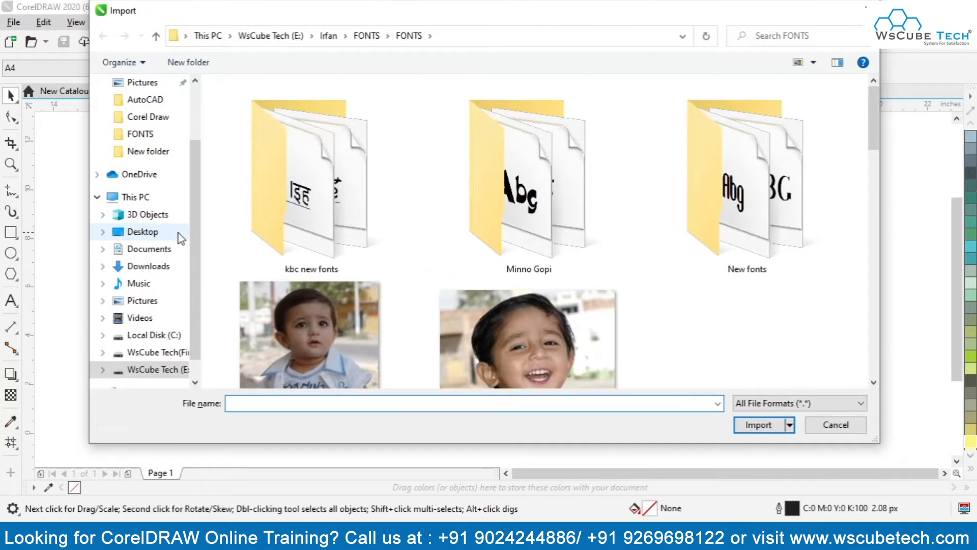
pyautogui.click(329, 35)
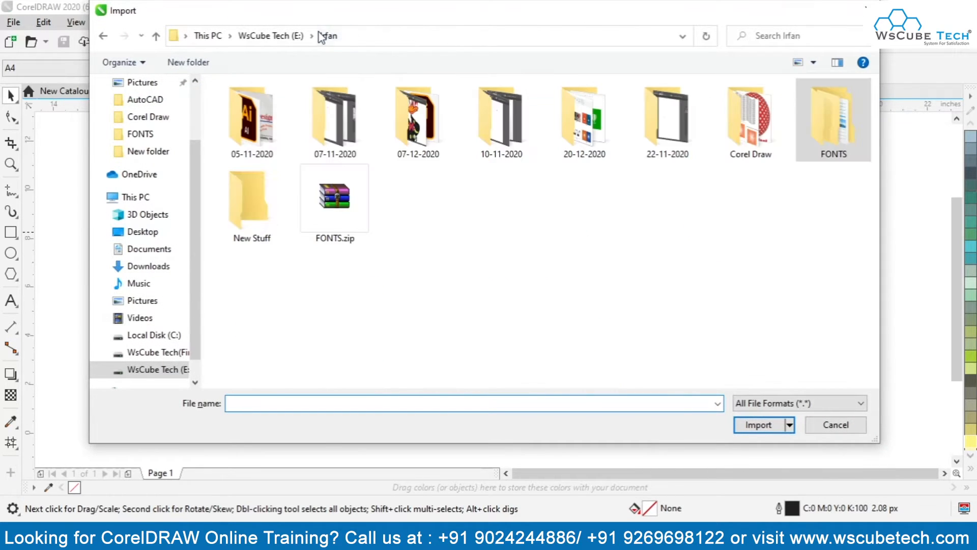
pyautogui.doubleClick(272, 199)
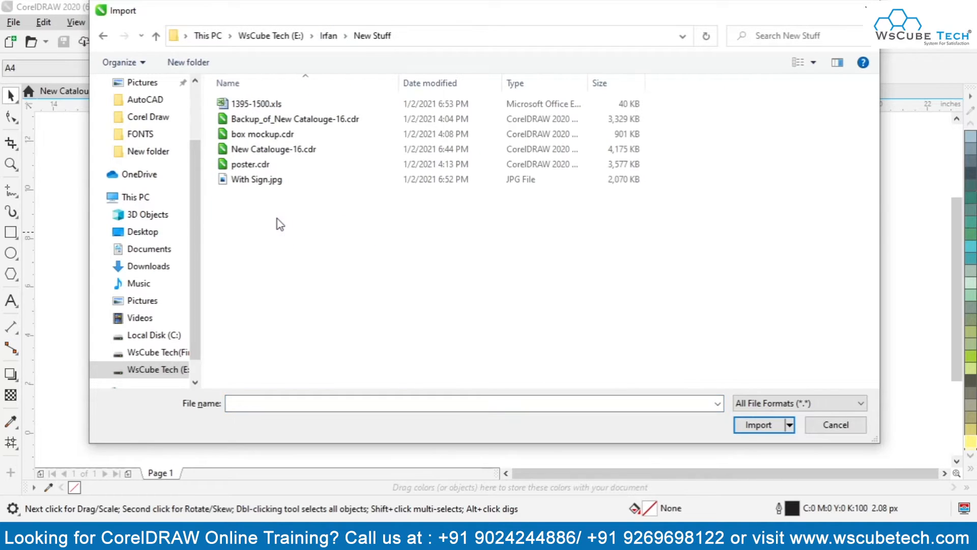
pyautogui.click(260, 180)
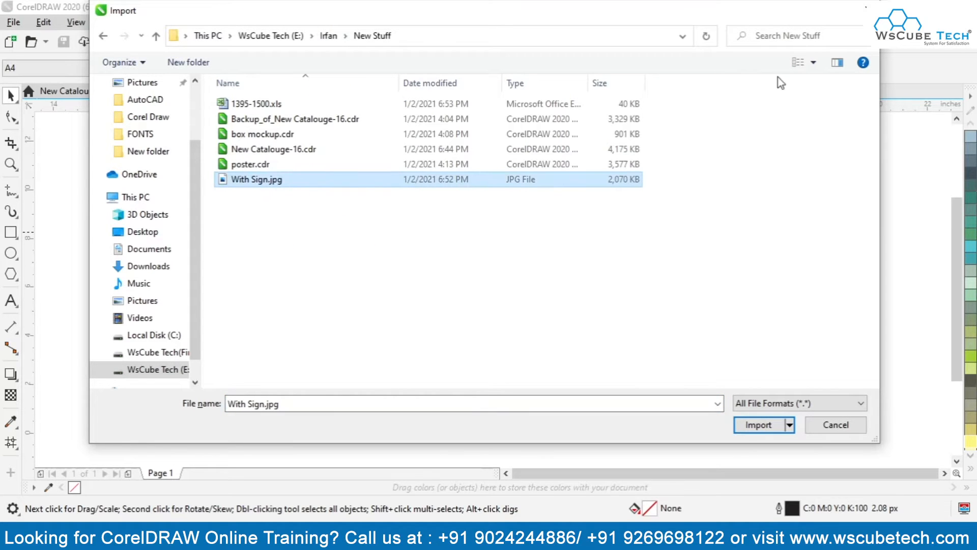
pyautogui.click(813, 63)
pyautogui.click(844, 14)
pyautogui.scroll(-1, 731, 332)
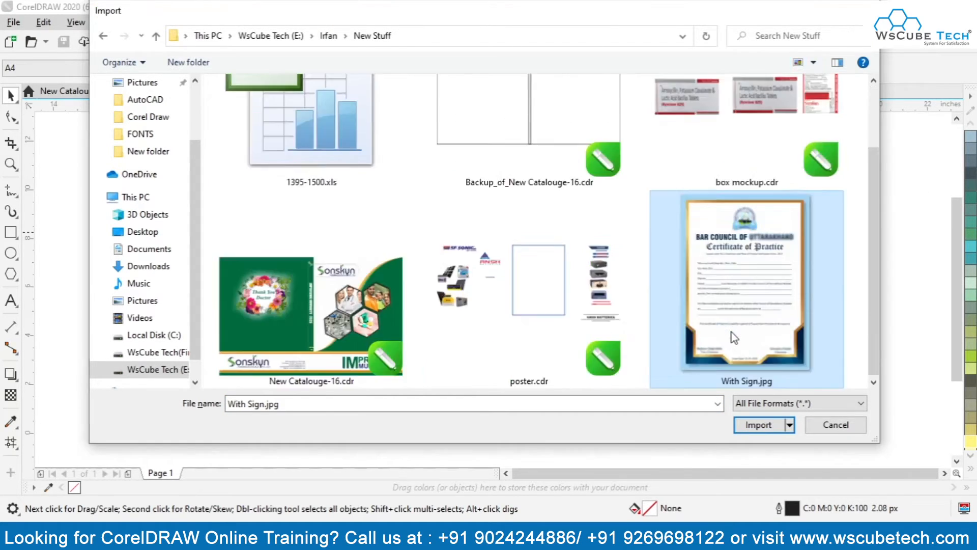
pyautogui.doubleClick(731, 332)
pyautogui.press('Return')
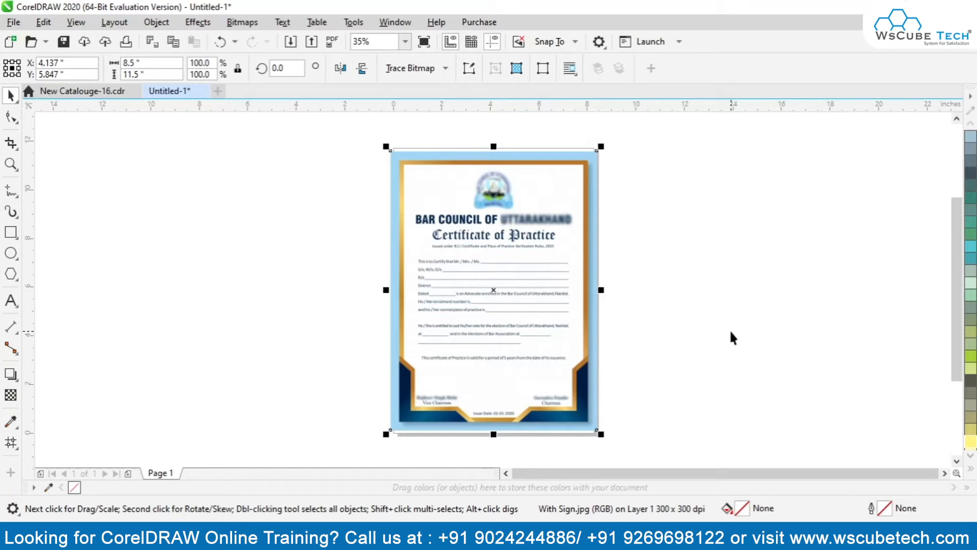
# - Scale the certificate image proportionally to match the A4 page width of 8.268 inches
pyautogui.click(305, 168)
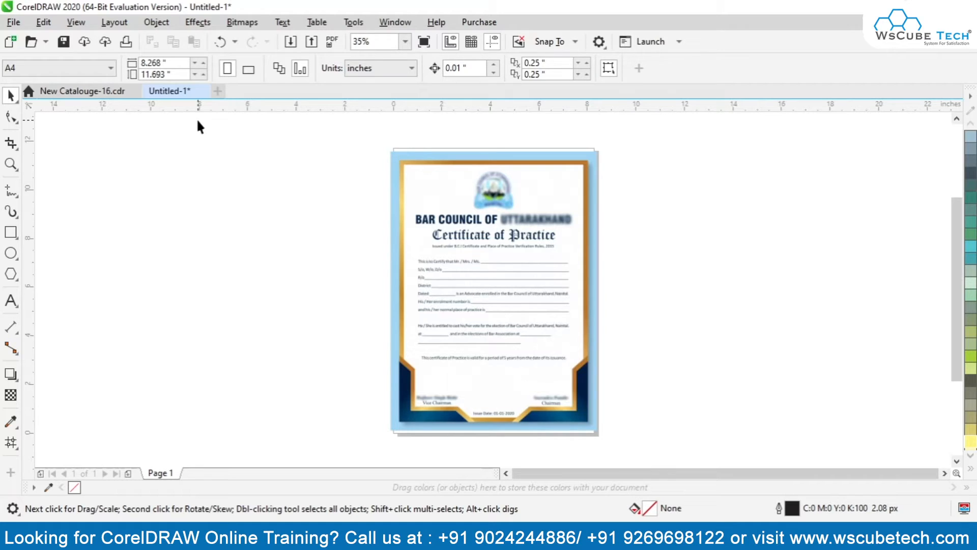
pyautogui.click(422, 213)
pyautogui.click(230, 164)
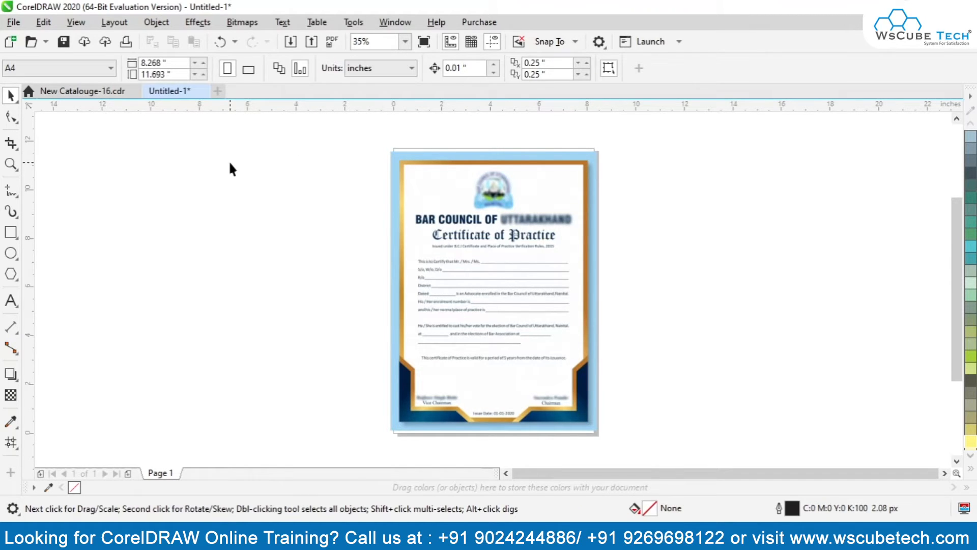
pyautogui.click(409, 192)
pyautogui.click(317, 203)
pyautogui.click(474, 225)
pyautogui.moveTo(152, 66); pyautogui.dragTo(94, 63)
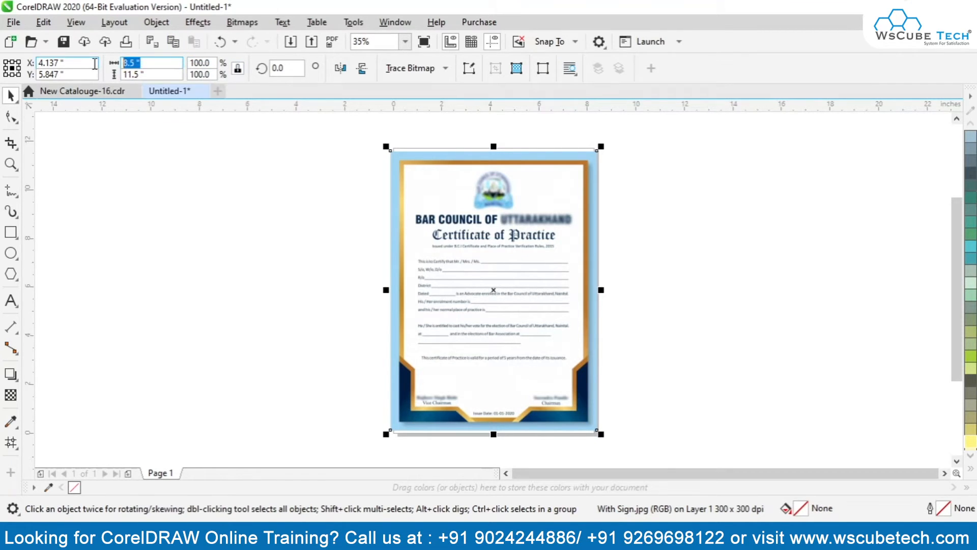
pyautogui.write('8.268')
pyautogui.press('Return')
pyautogui.click(267, 207)
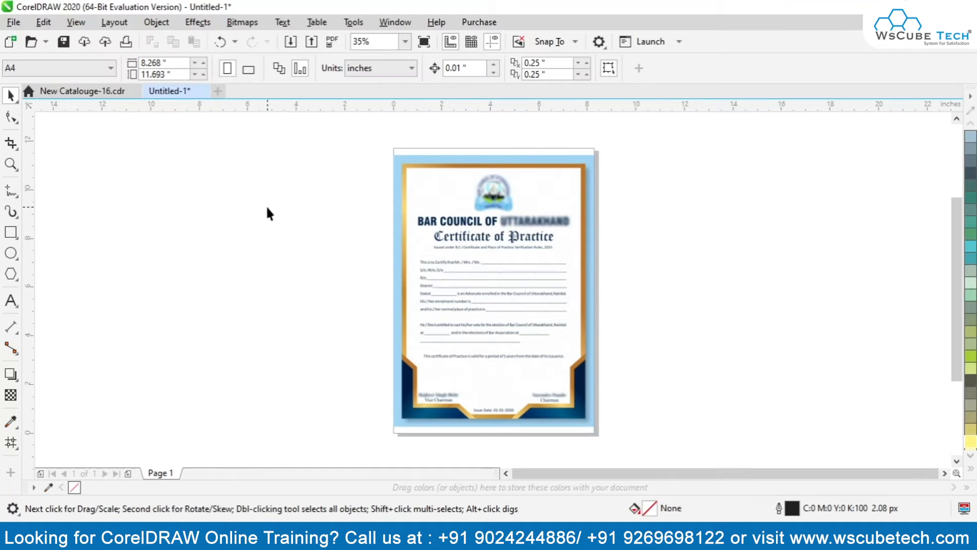
# - Unlock the certificate image's proportions and set its height to 11.693 inches to match the page
pyautogui.click(470, 197)
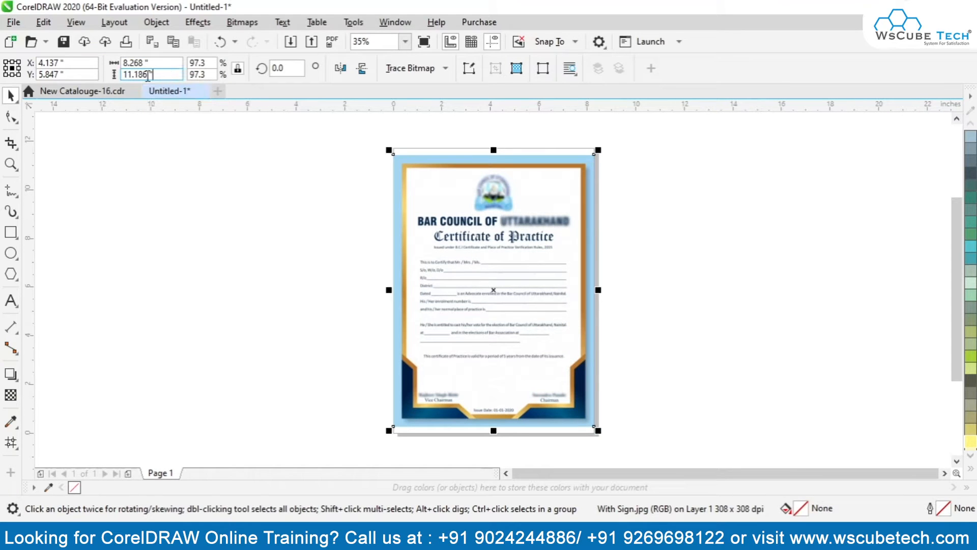
pyautogui.click(238, 68)
pyautogui.moveTo(153, 75); pyautogui.dragTo(131, 79)
pyautogui.press('BackSpace')
pyautogui.write('.693')
pyautogui.press('Return')
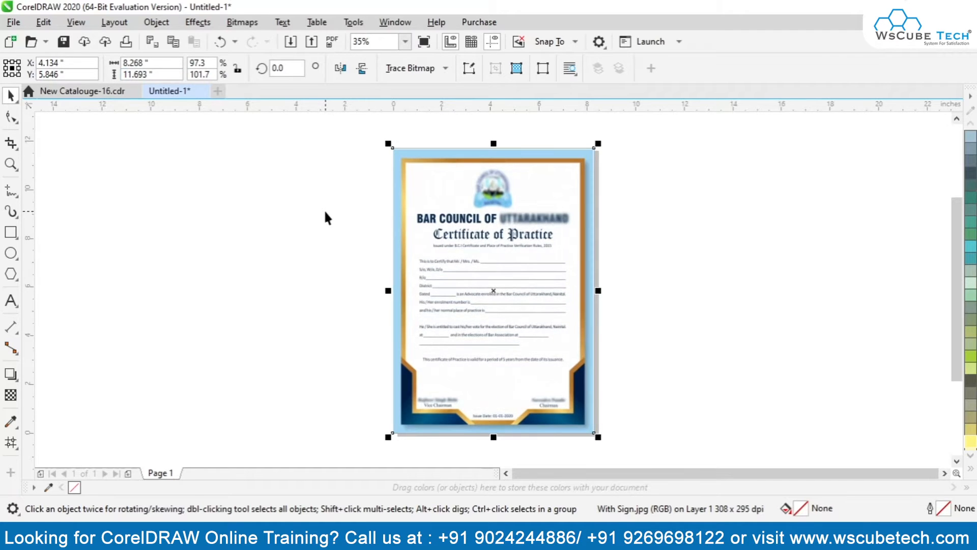
pyautogui.click(323, 217)
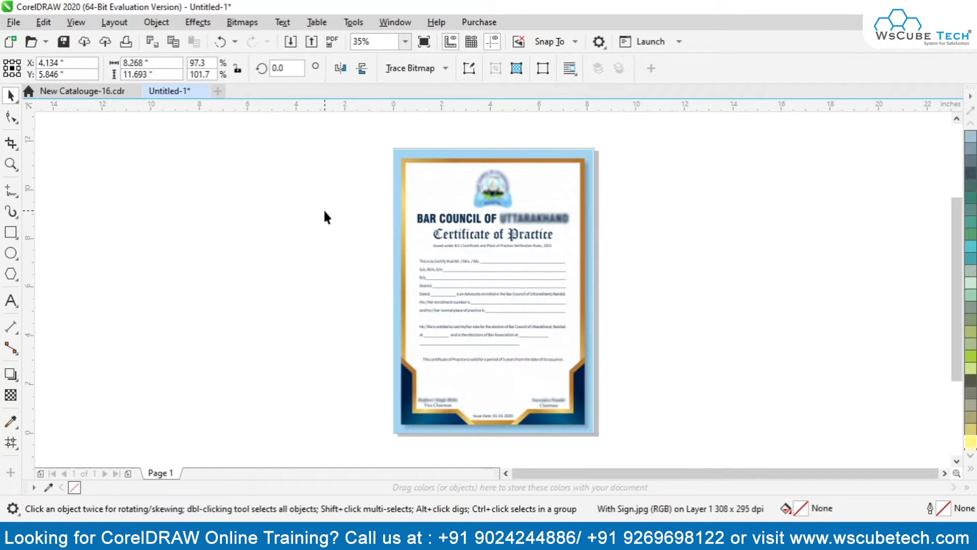
# - Examine the certificate's blank fields from the name line through to the signatures and issue date
pyautogui.click(466, 217)
pyautogui.click(331, 209)
pyautogui.press('z')
pyautogui.moveTo(410, 231); pyautogui.dragTo(606, 314)
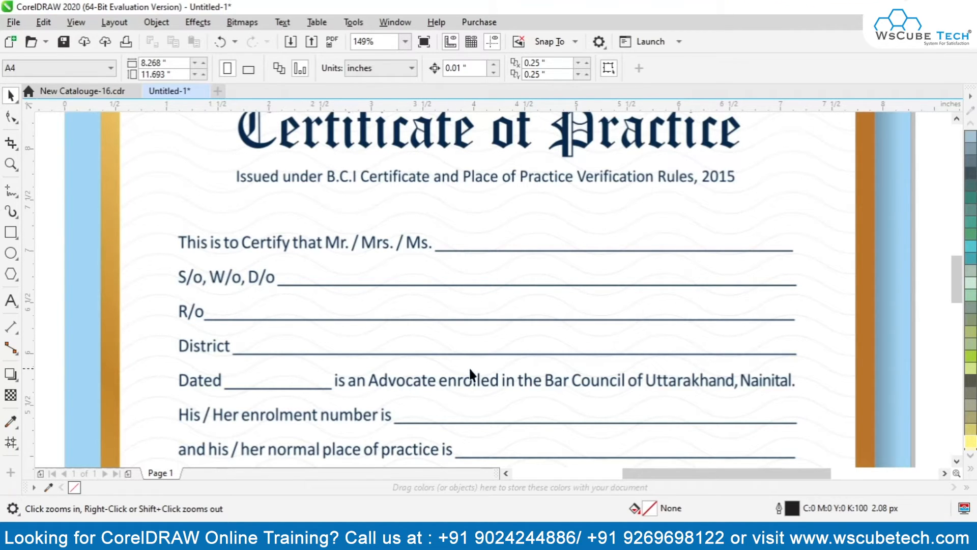
pyautogui.scroll(-3, 955, 281)
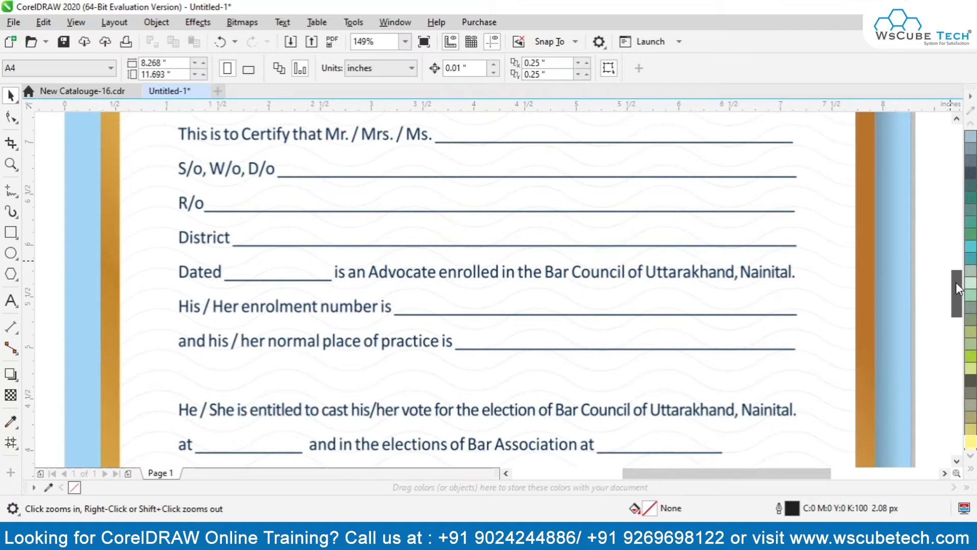
pyautogui.moveTo(956, 282); pyautogui.dragTo(947, 299)
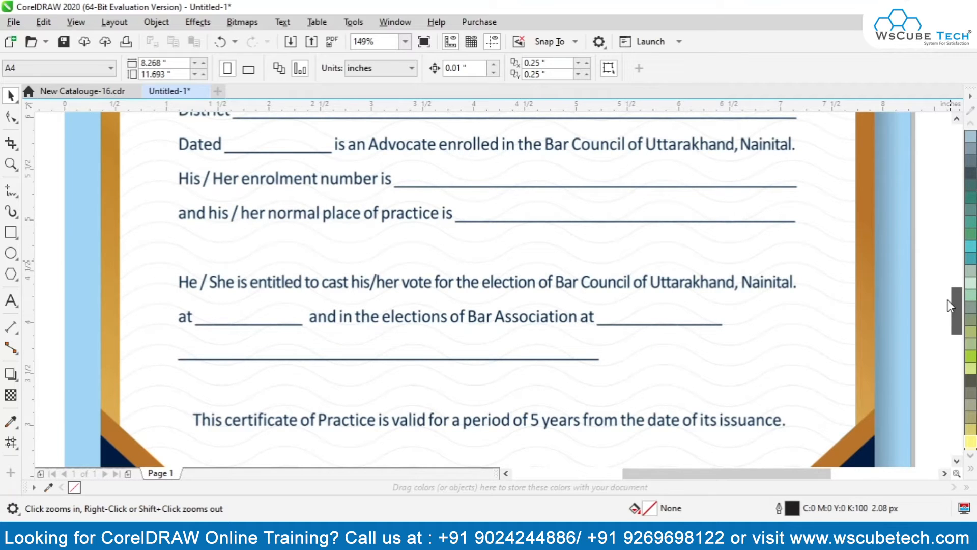
pyautogui.moveTo(948, 299); pyautogui.dragTo(939, 321)
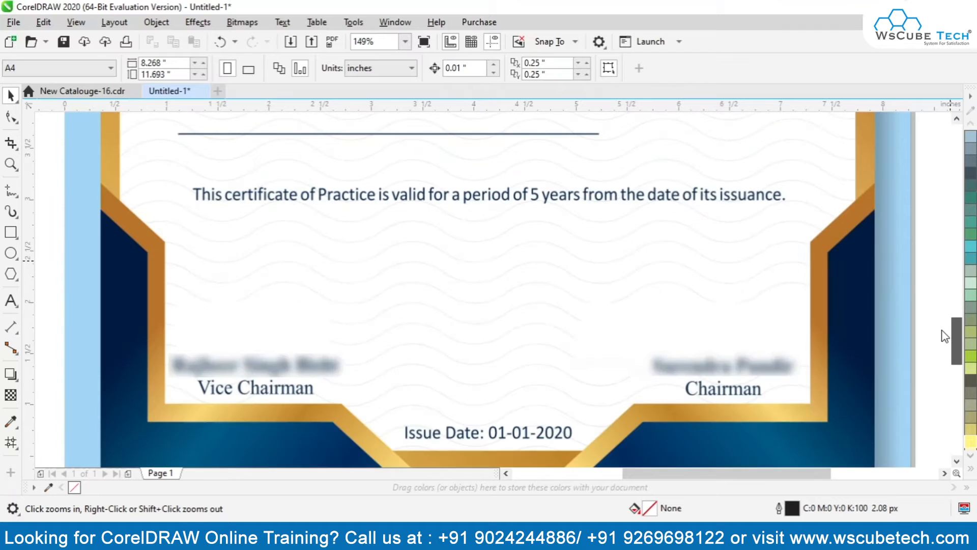
pyautogui.press('F4')
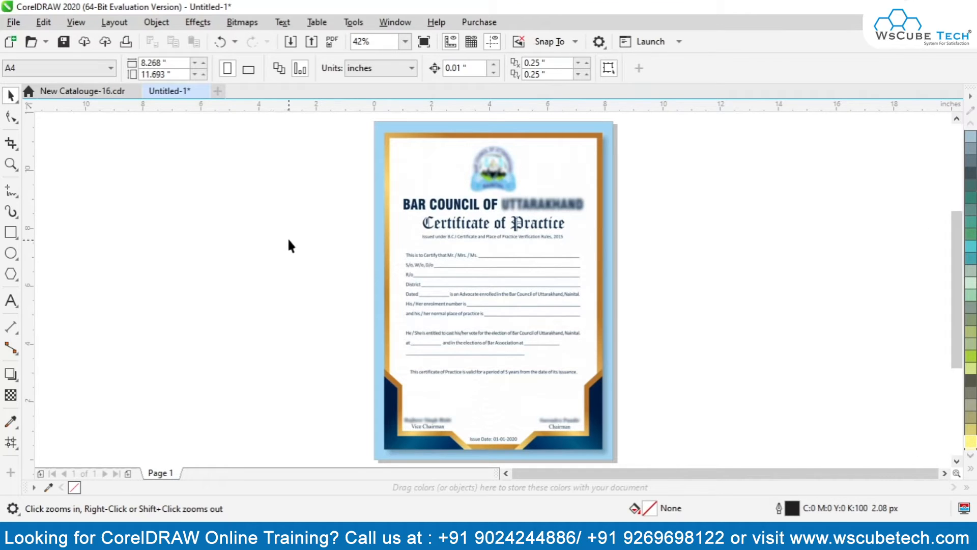
# - Start creating a print merge for the certificate document
pyautogui.click(15, 23)
pyautogui.moveTo(79, 349)
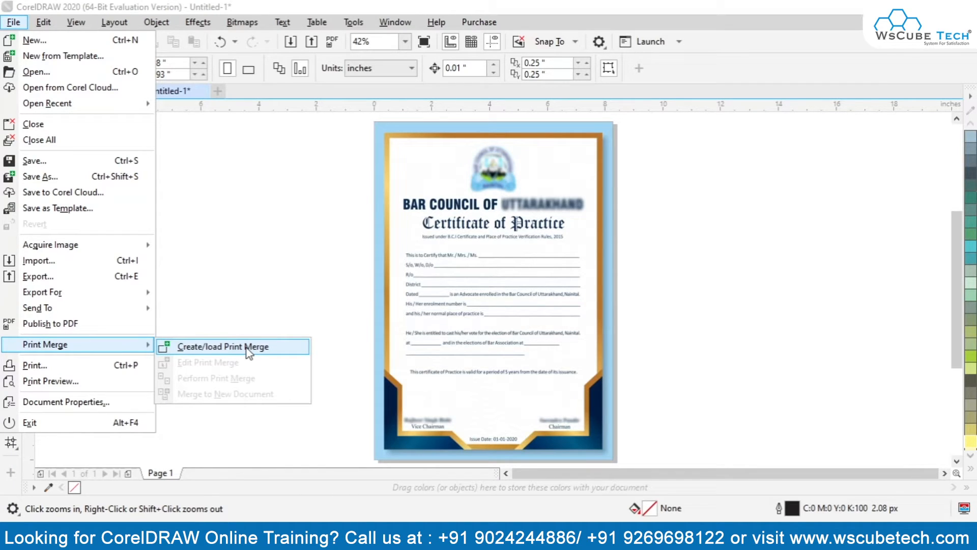
pyautogui.click(187, 348)
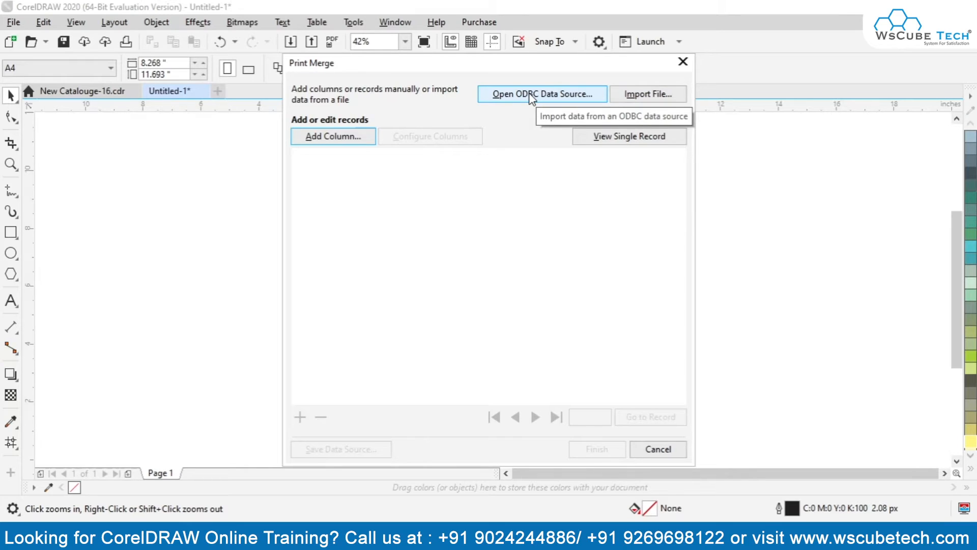
pyautogui.click(634, 101)
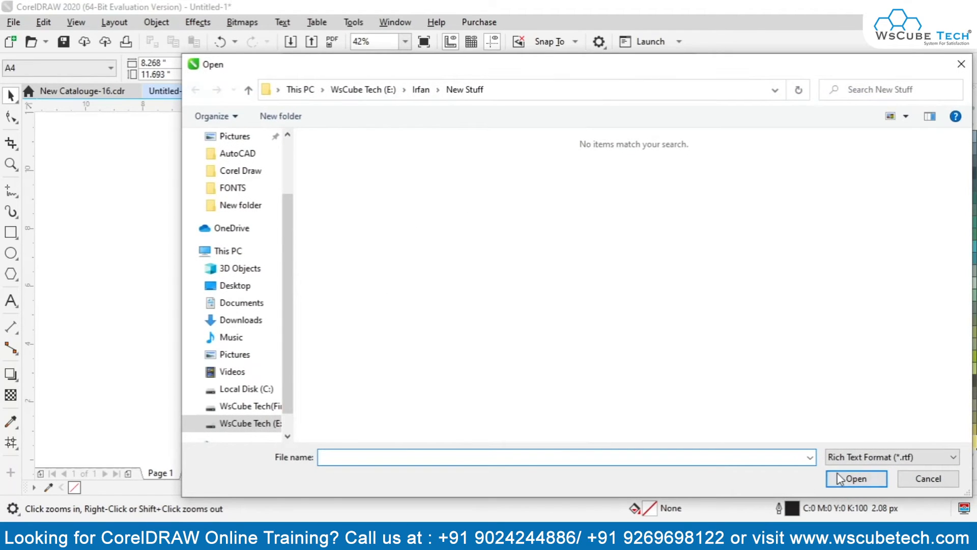
pyautogui.click(860, 457)
pyautogui.click(880, 491)
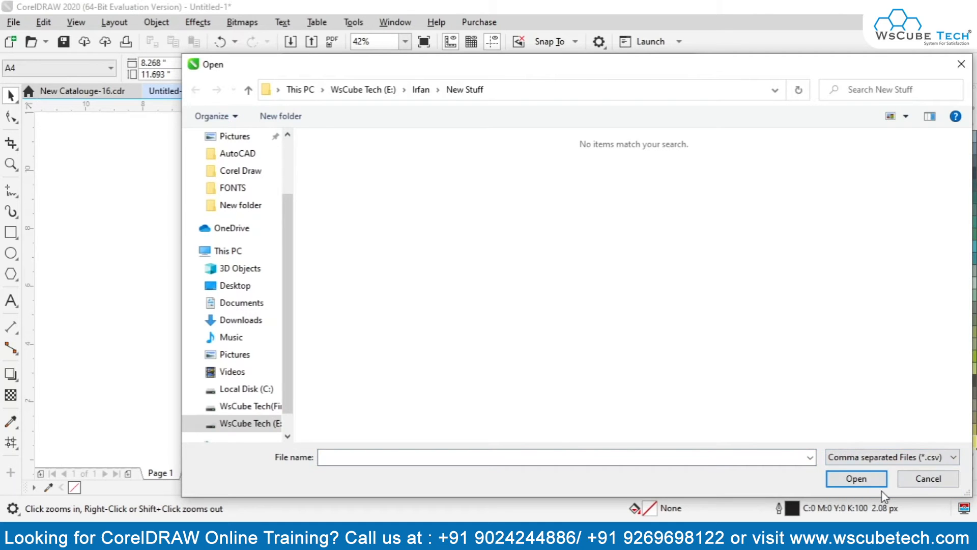
pyautogui.click(926, 477)
# - Switch to Excel with 1395-1500.xls from the New Stuff folder and save it as comma-delimited 1395-1500.csv, keeping that format
pyautogui.click(113, 533)
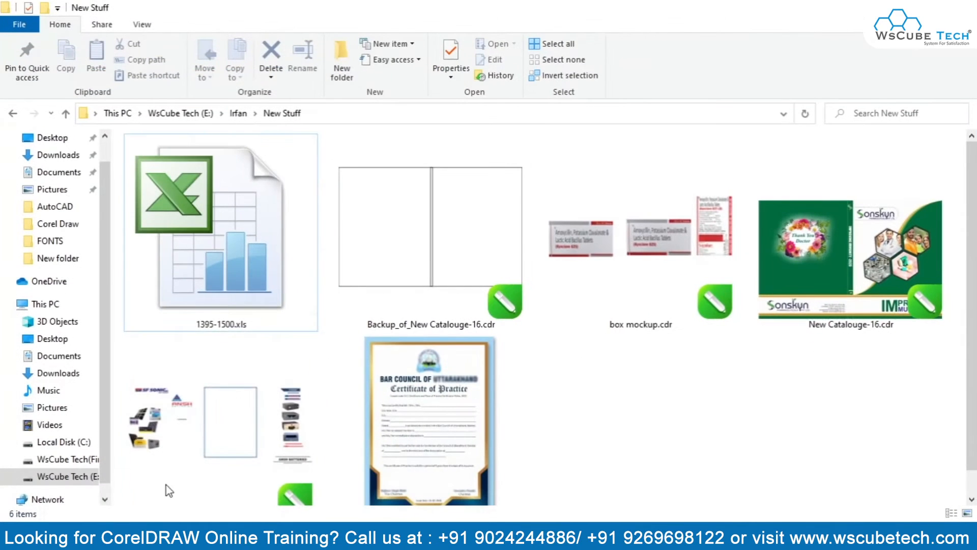
pyautogui.doubleClick(214, 238)
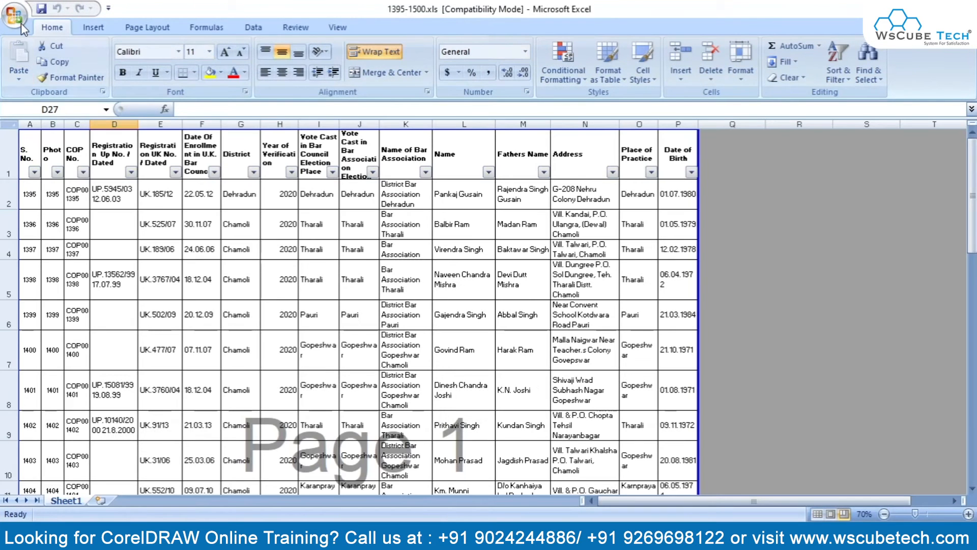
pyautogui.click(21, 23)
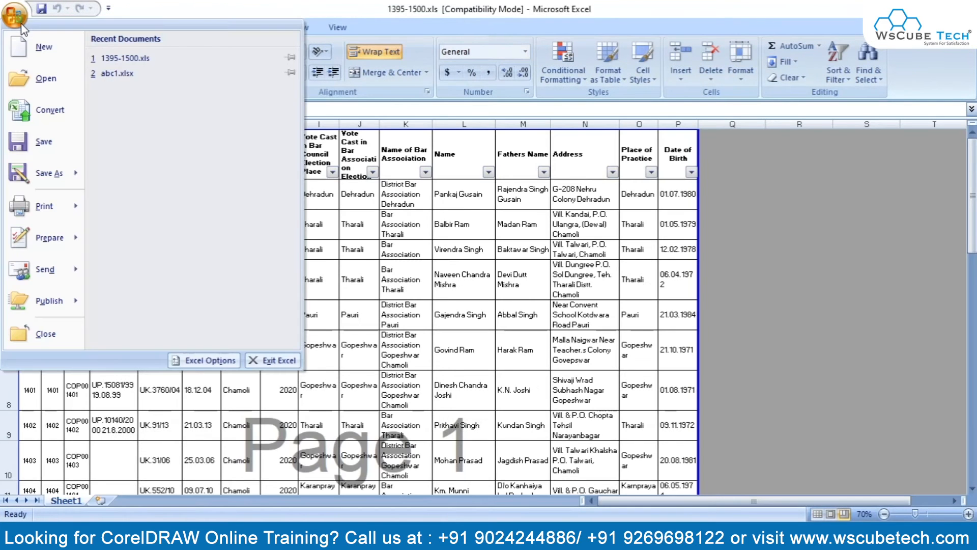
pyautogui.click(47, 173)
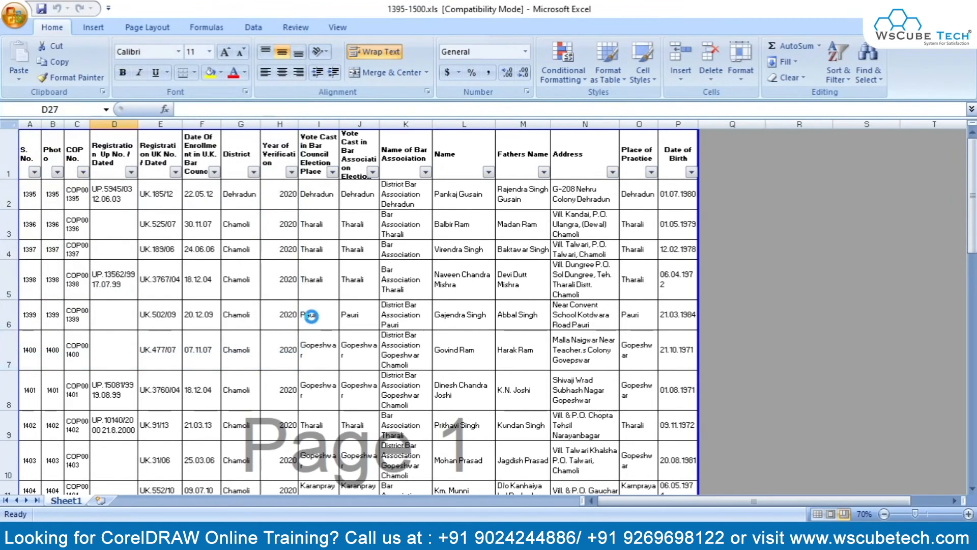
pyautogui.click(179, 260)
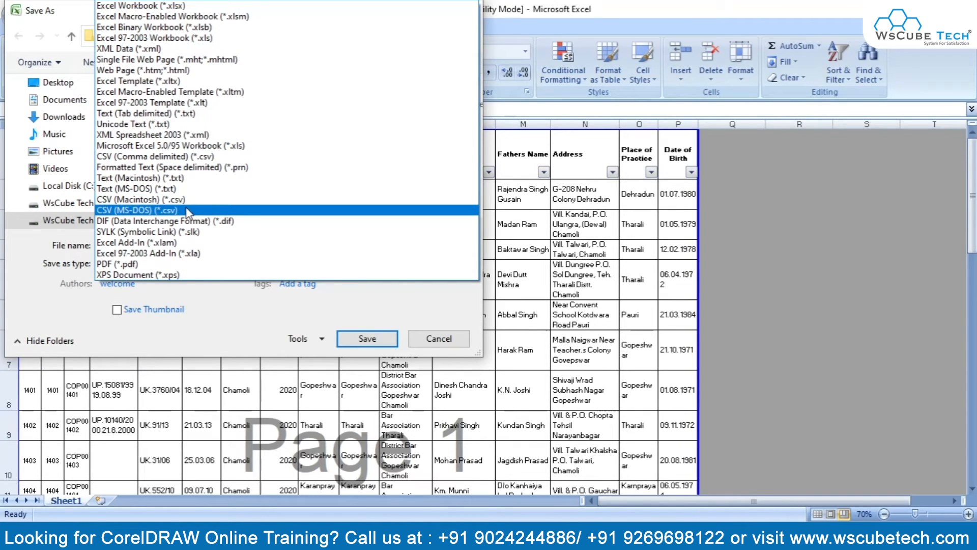
pyautogui.click(179, 159)
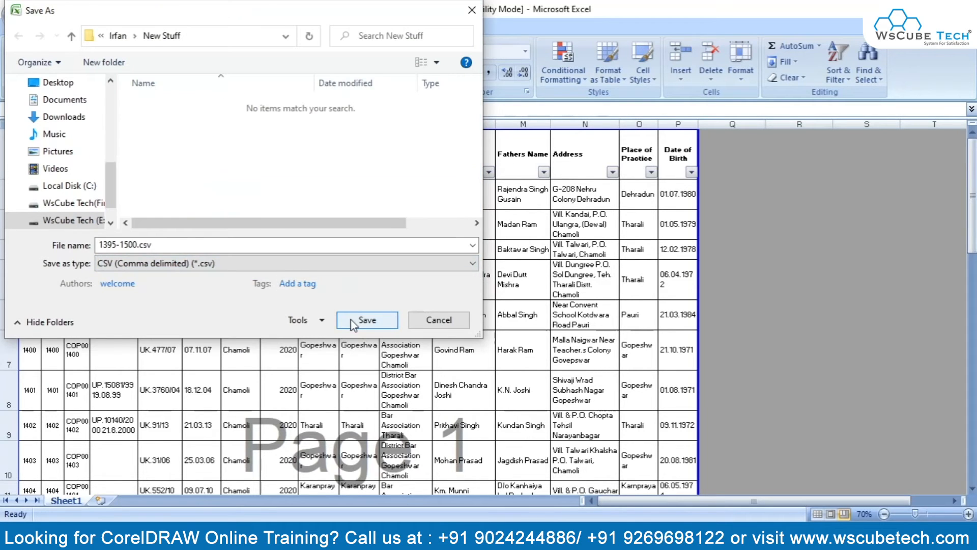
pyautogui.click(354, 321)
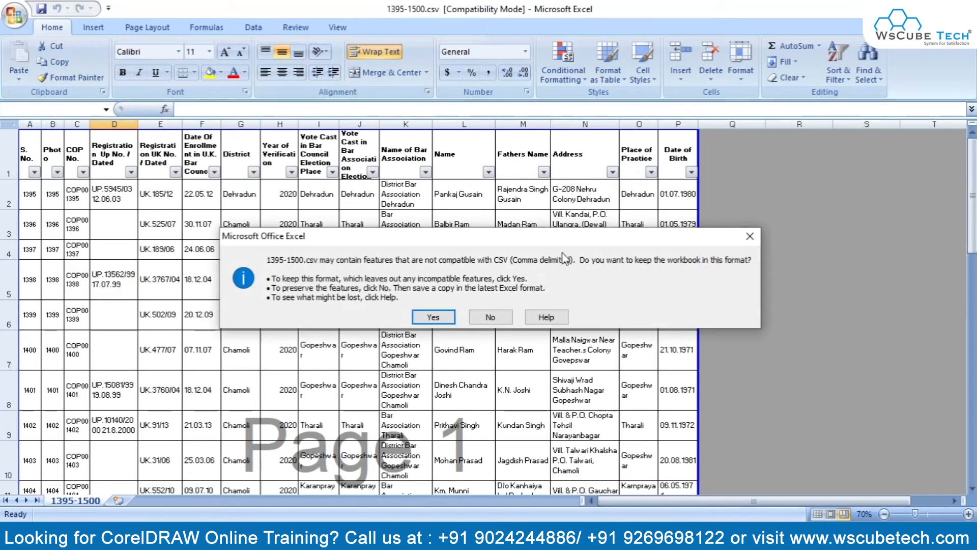
pyautogui.click(433, 317)
# - Close the 1395-1500.csv workbook without saving it again
pyautogui.click(966, 6)
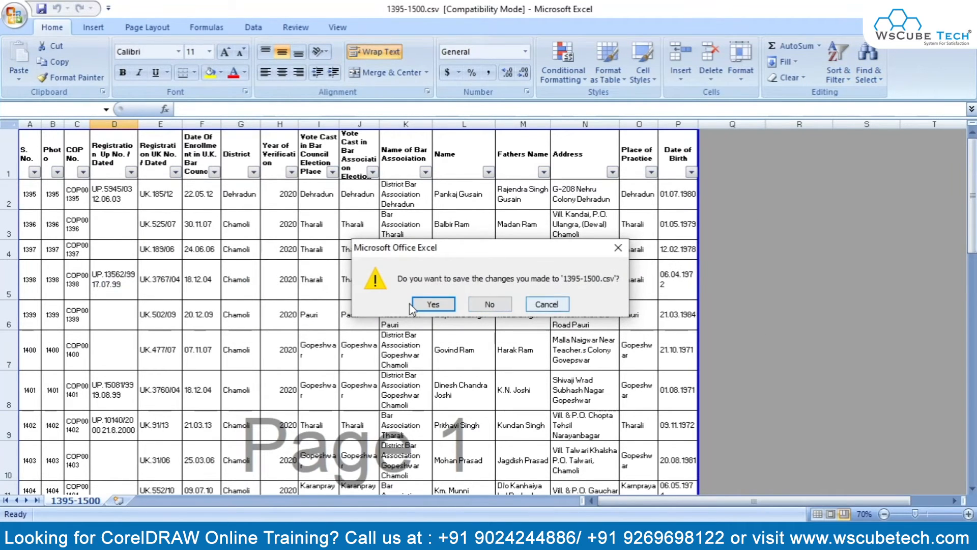
pyautogui.click(433, 303)
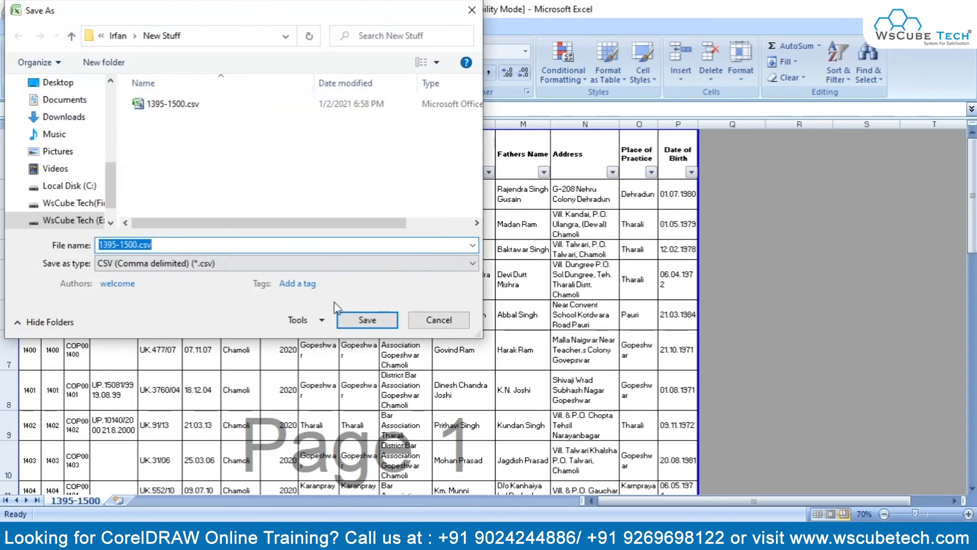
pyautogui.click(439, 321)
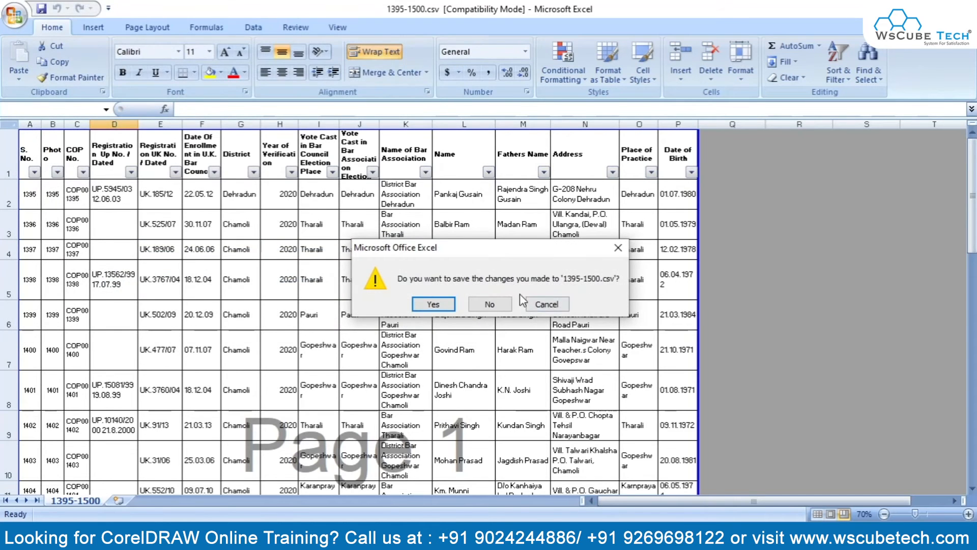
pyautogui.click(489, 304)
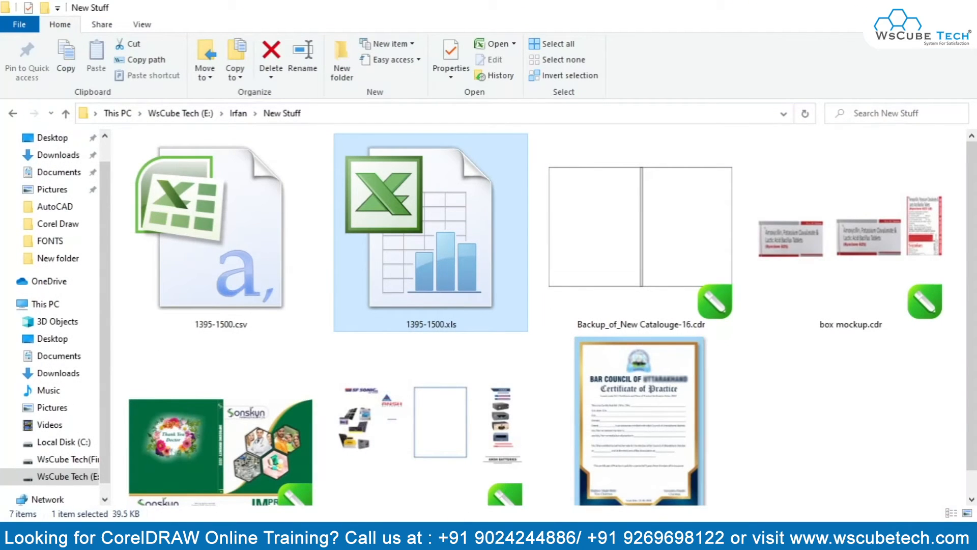
# - Return to CorelDRAW's Print Merge and import the records from the comma-separated file 1395-1500.csv in the New Stuff folder
pyautogui.moveTo(196, 537)
pyautogui.click(310, 487)
pyautogui.click(623, 94)
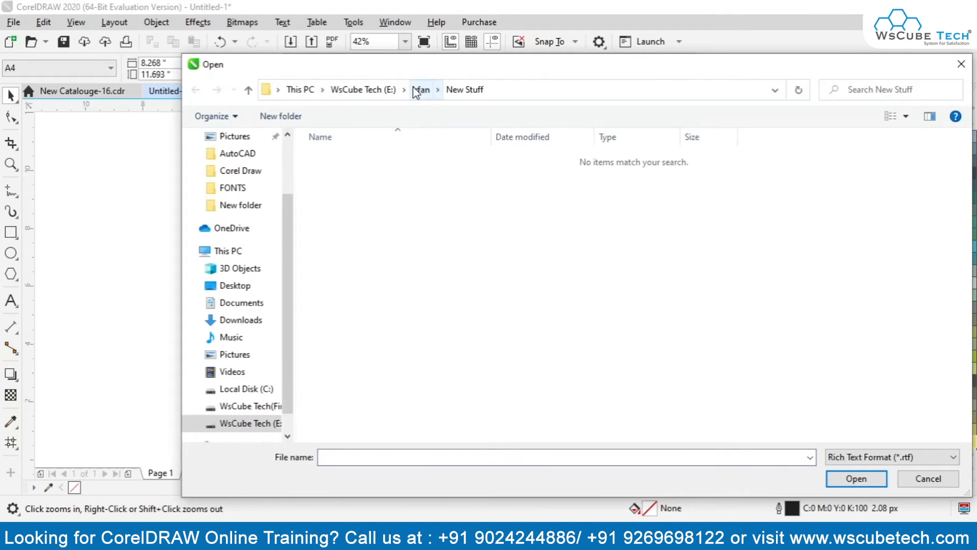
pyautogui.click(420, 89)
pyautogui.doubleClick(367, 268)
pyautogui.click(891, 457)
pyautogui.click(869, 492)
pyautogui.doubleClick(349, 158)
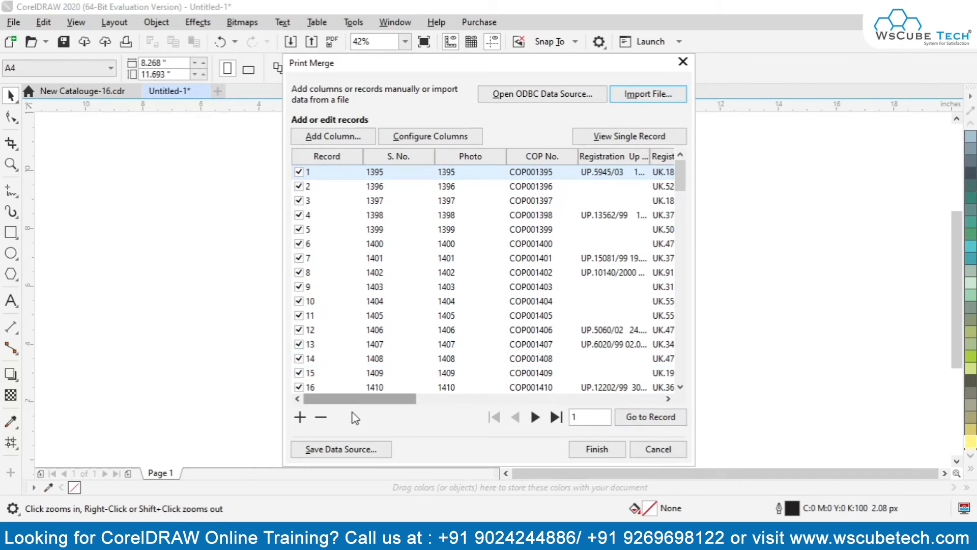
# - Check the rows and columns of the imported certificate records and finish the Print Merge record setup
pyautogui.moveTo(680, 175); pyautogui.dragTo(679, 394)
pyautogui.moveTo(675, 254); pyautogui.dragTo(671, 176)
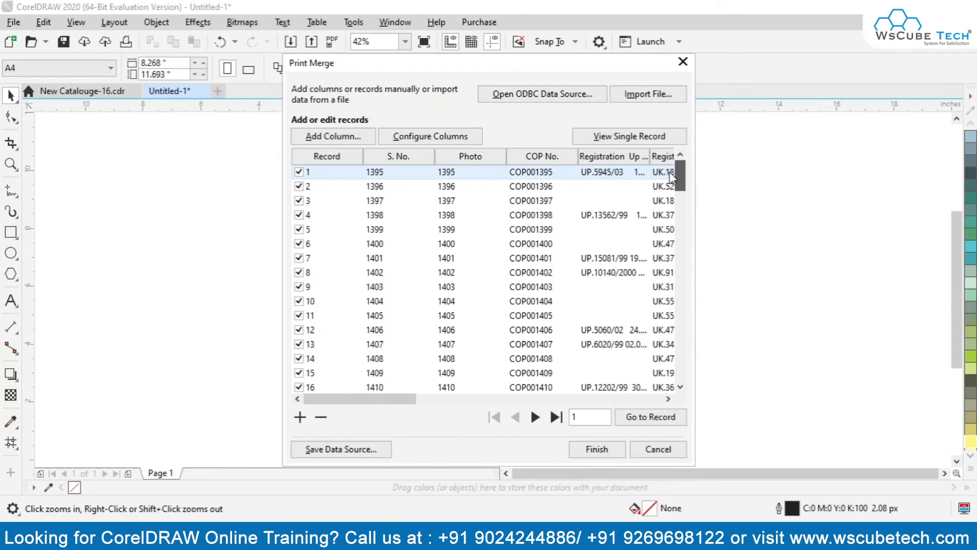
pyautogui.moveTo(326, 399); pyautogui.dragTo(658, 371)
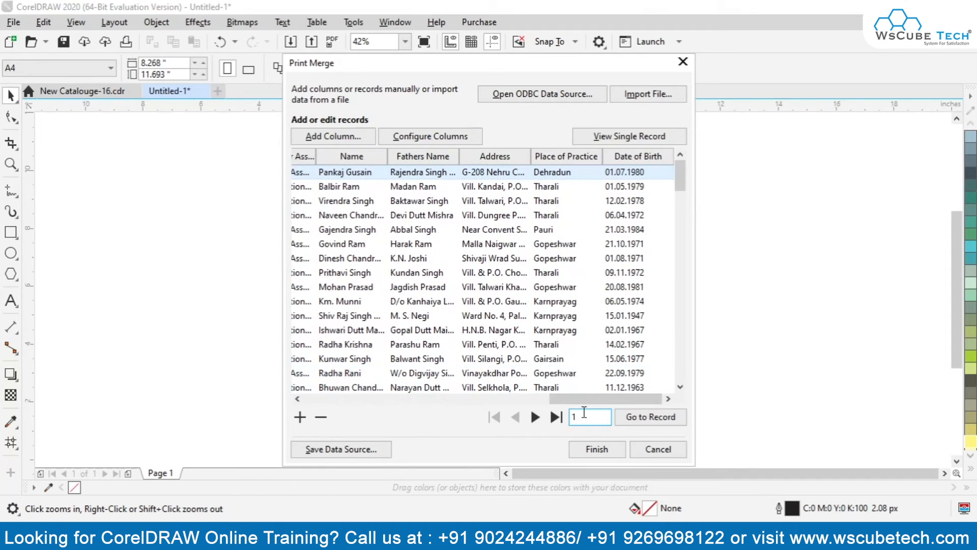
pyautogui.click(596, 450)
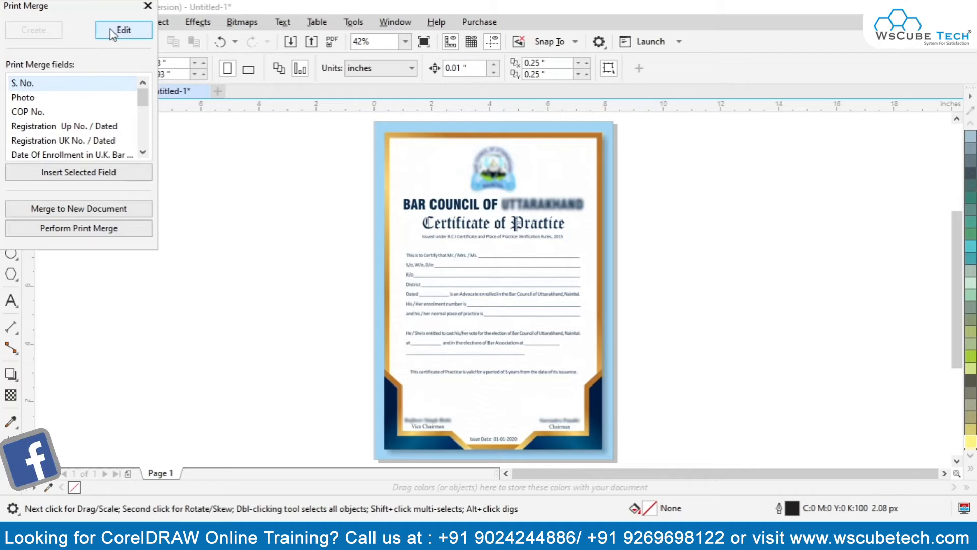
# - Insert the Name and Fathers Name merge fields and stack them in the blank area to the right of the certificate page
pyautogui.click(125, 84)
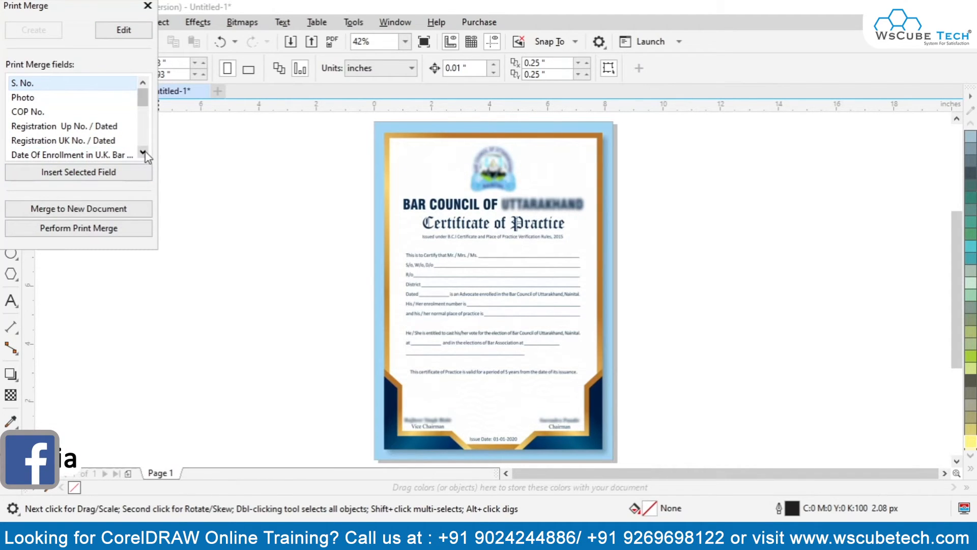
pyautogui.scroll(-3, 144, 156)
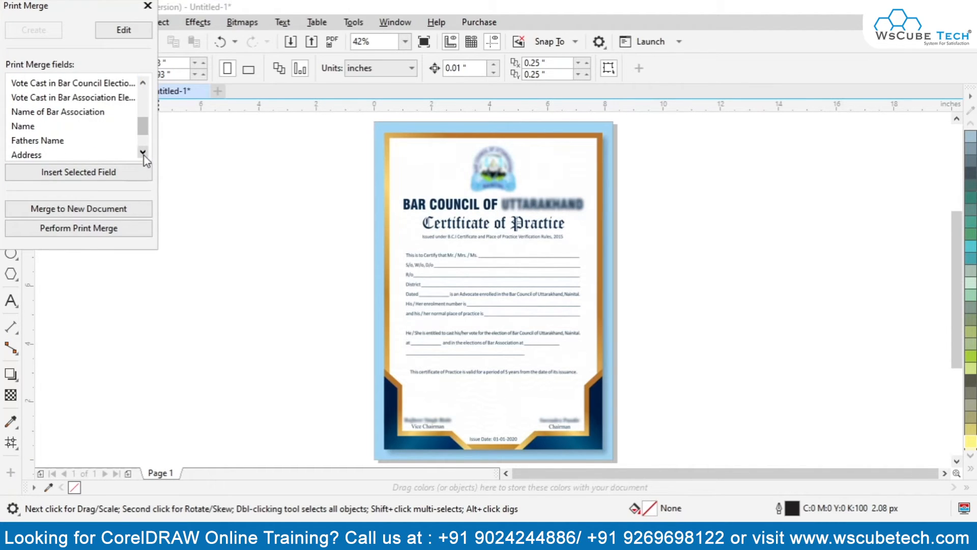
pyautogui.click(43, 127)
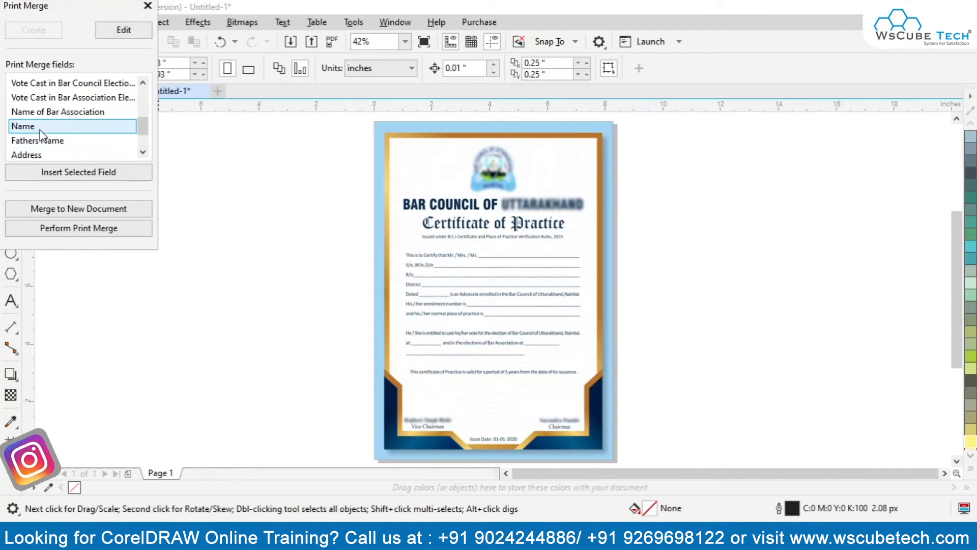
pyautogui.click(72, 177)
pyautogui.moveTo(509, 287); pyautogui.dragTo(663, 251)
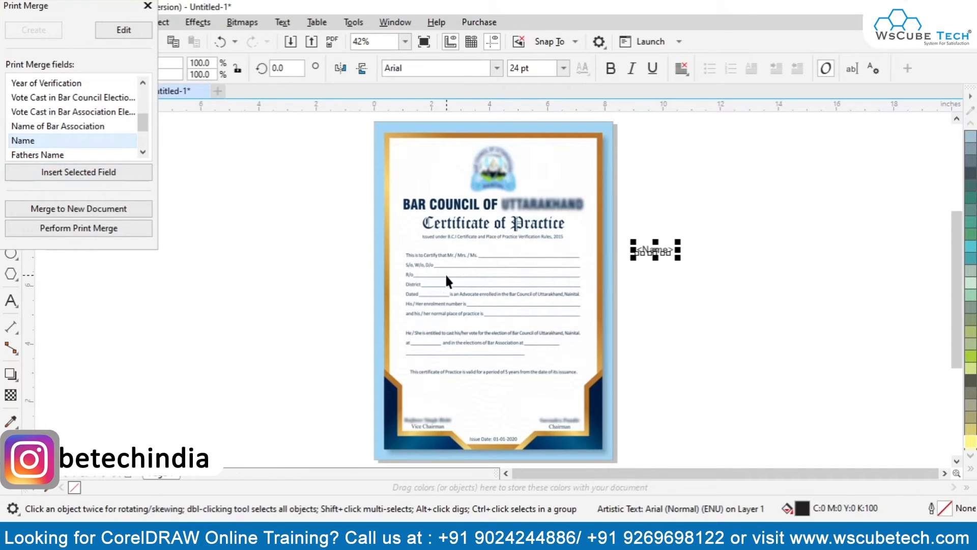
pyautogui.click(38, 154)
pyautogui.click(79, 172)
pyautogui.moveTo(536, 288); pyautogui.dragTo(674, 265)
# - Insert the Address and Place of Practice merge fields and place them one below the other under the Fathers Name field beside the certificate
pyautogui.click(143, 152)
pyautogui.click(143, 151)
pyautogui.click(30, 126)
pyautogui.click(72, 171)
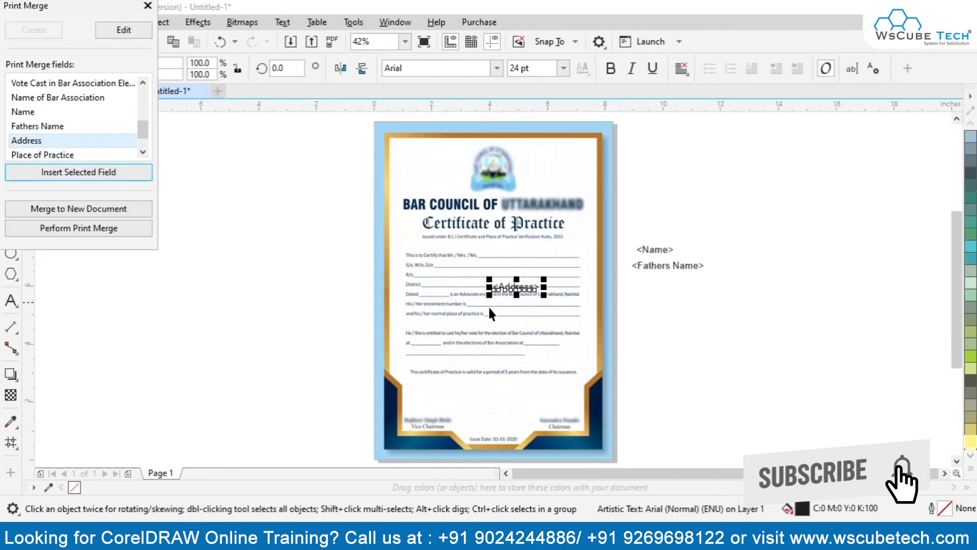
pyautogui.moveTo(514, 289); pyautogui.dragTo(657, 283)
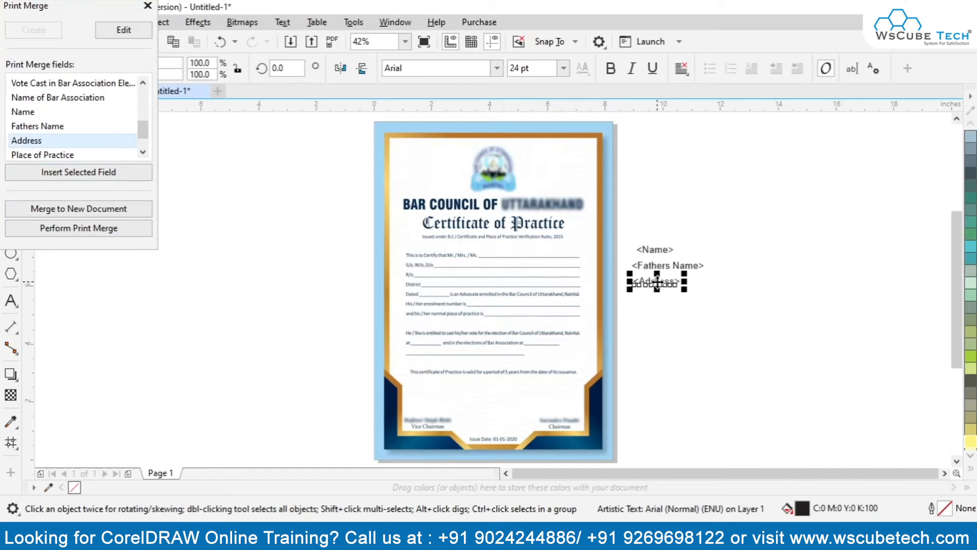
pyautogui.click(143, 152)
pyautogui.click(59, 143)
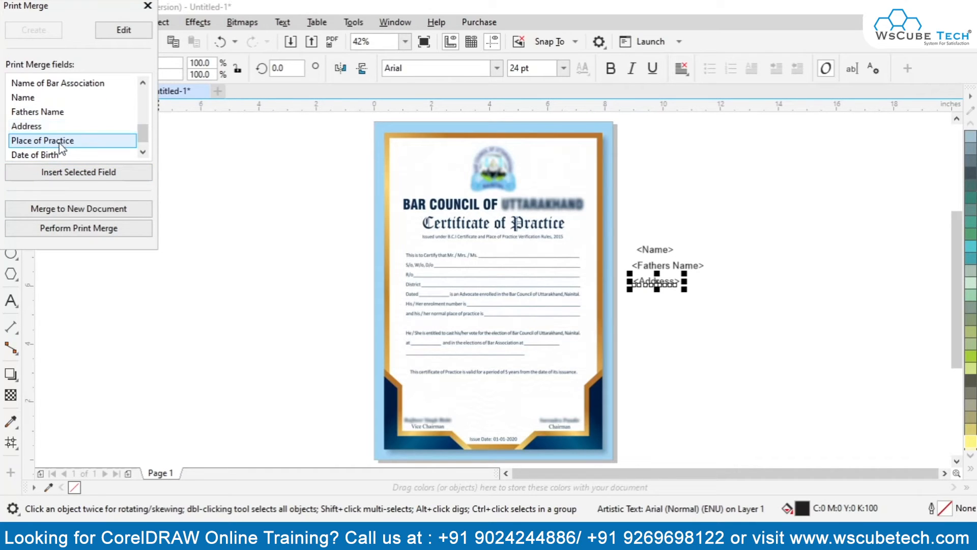
pyautogui.click(71, 174)
pyautogui.moveTo(546, 288); pyautogui.dragTo(681, 299)
# - Insert the Date of Birth merge field into the certificate document
pyautogui.click(35, 154)
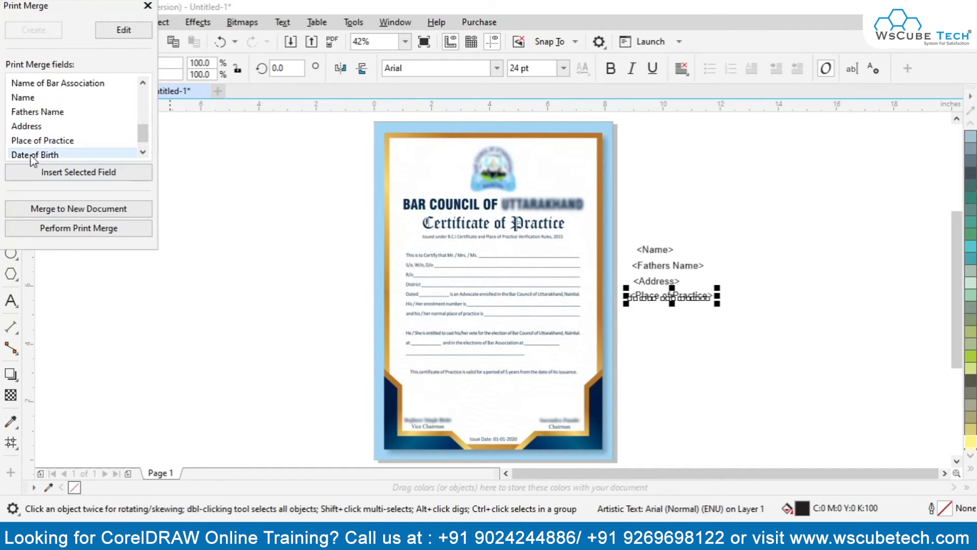